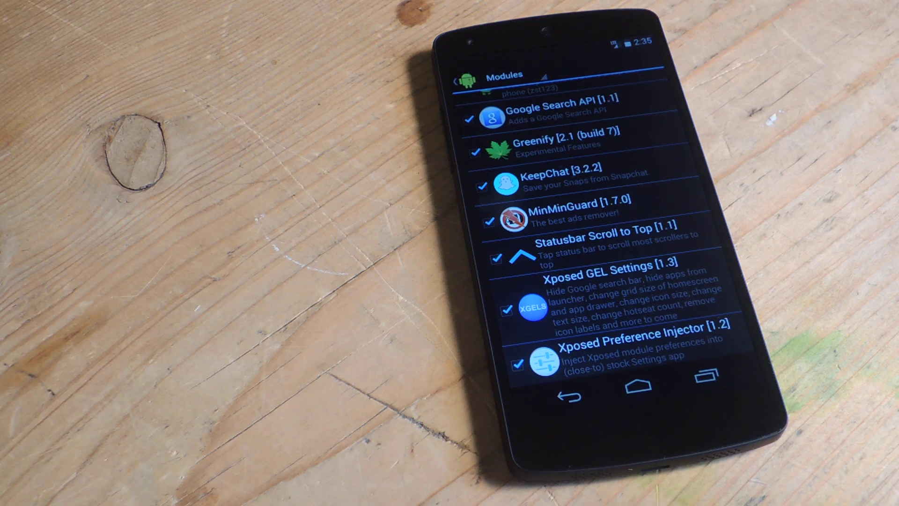
Open the Xposed GEL Settings module from the Modules list to review its gesture toggles.
left_click(597, 281)
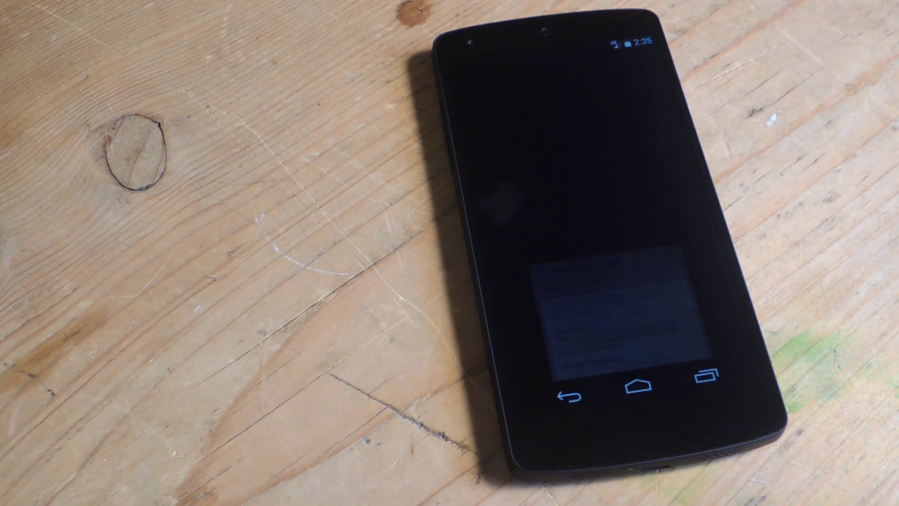
scroll(618, 282, "down", 4)
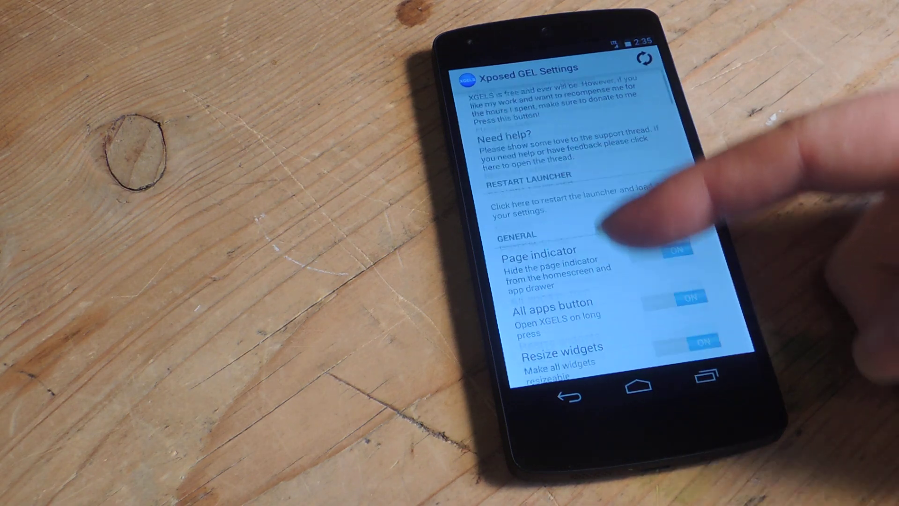
scroll(618, 246, "down", 5)
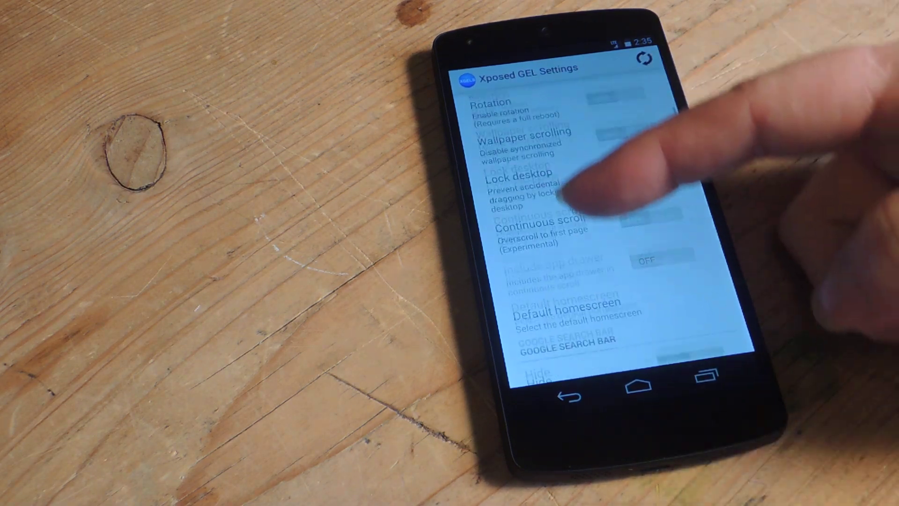
scroll(618, 246, "down", 5)
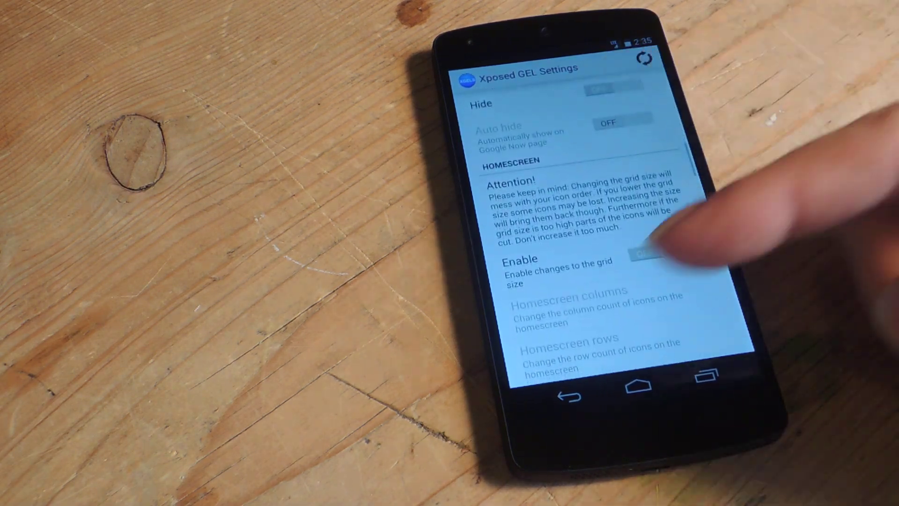
scroll(618, 245, "down", 5)
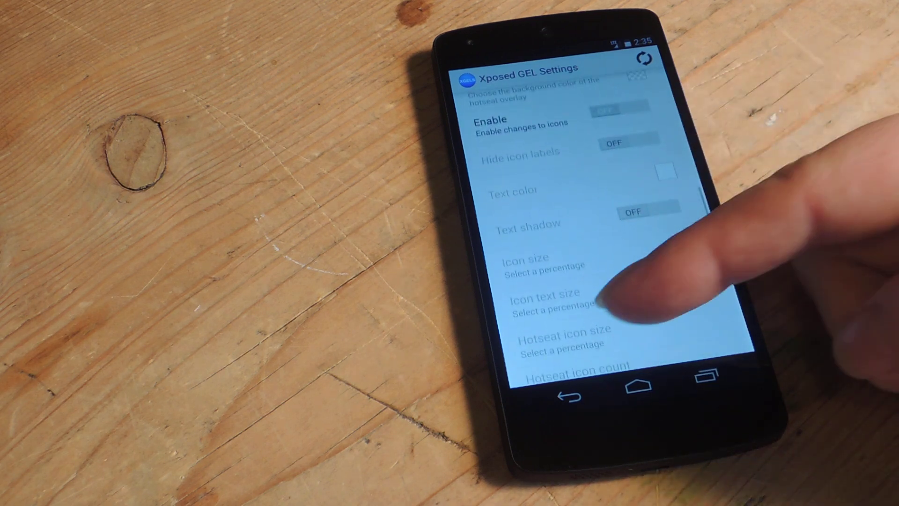
scroll(618, 246, "down", 5)
scroll(618, 246, "down", 5)
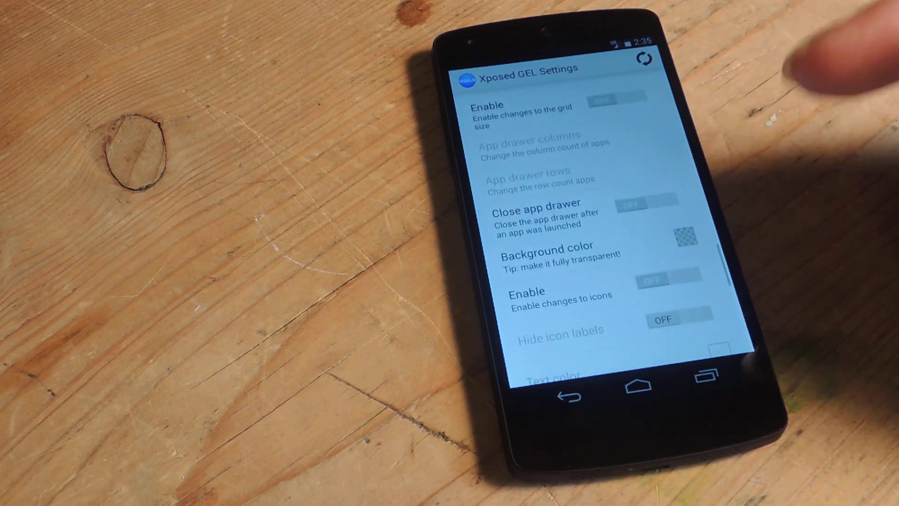
scroll(618, 246, "down", 5)
scroll(618, 247, "down", 3)
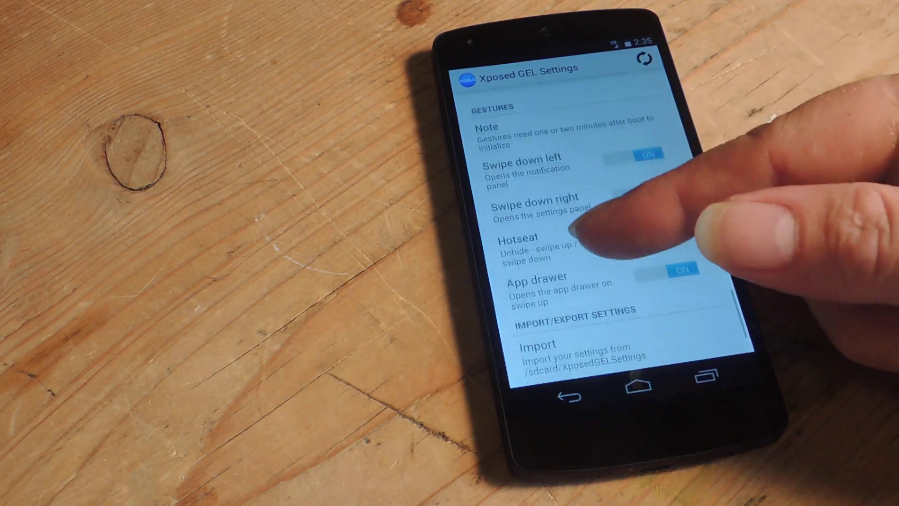